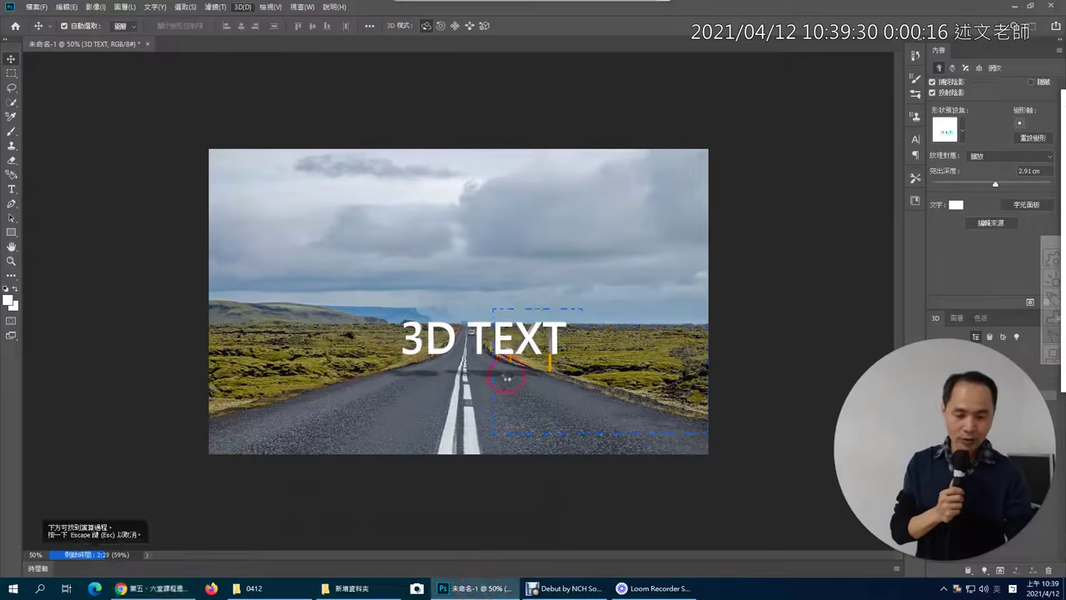
# Step: Switch from the browser to the Photoshop 3D TEXT document over the road photo
pyautogui.click(465, 315)
pyautogui.click(379, 353)
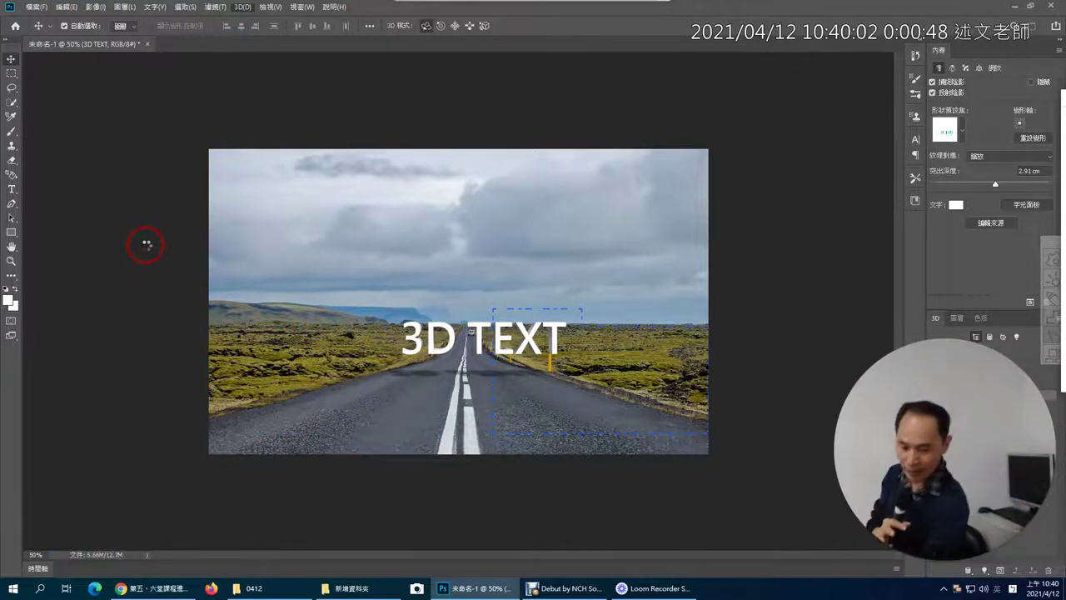
# Step: Cancel the in-progress 3D render and select the 3D TEXT mesh in the scene
pyautogui.press('Escape')
pyautogui.moveTo(945, 450); pyautogui.dragTo(125, 450)
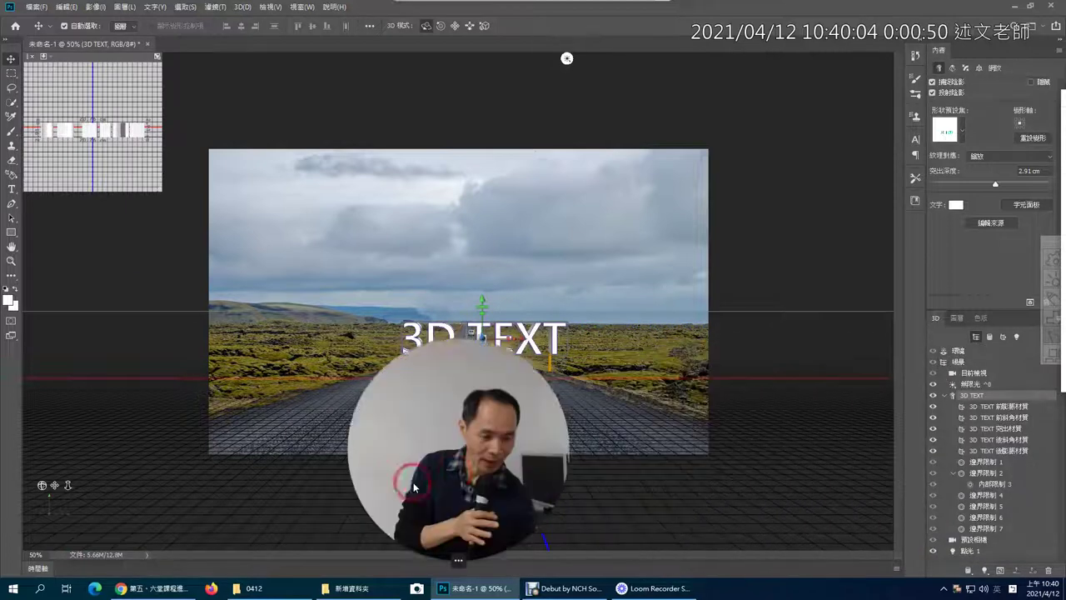
pyautogui.click(970, 395)
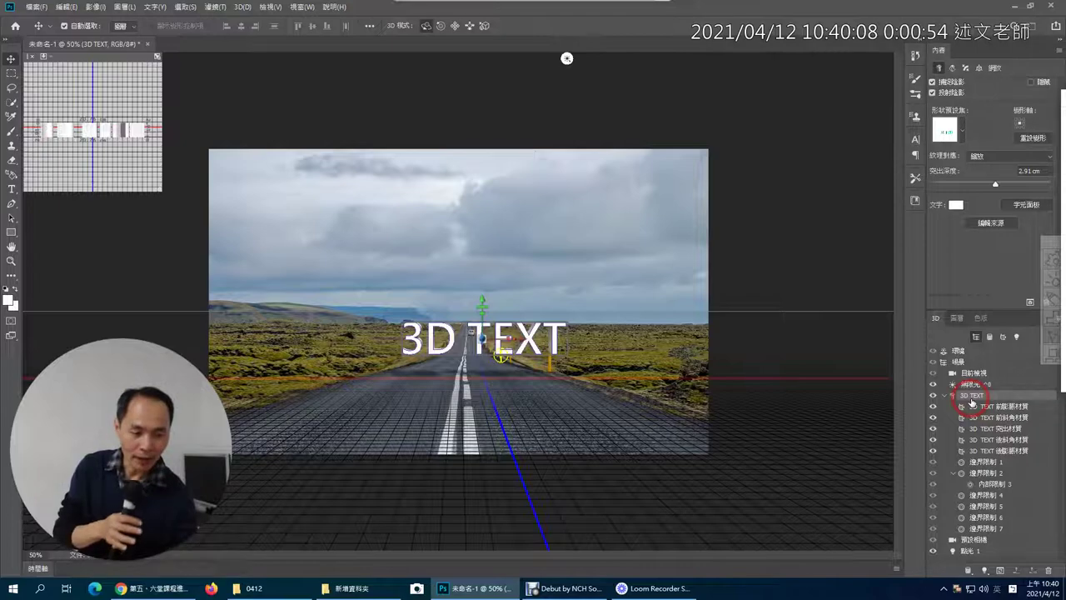
pyautogui.click(972, 361)
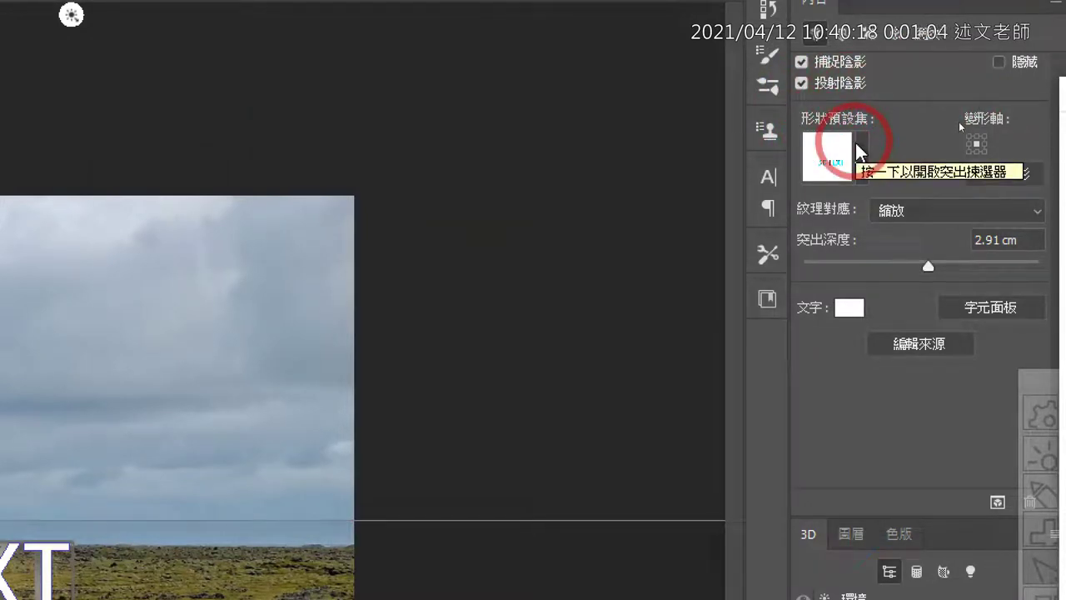
# Step: Enlarge the Shape Presets picker and apply the Inflate preset to the 3D TEXT mesh
pyautogui.click(858, 146)
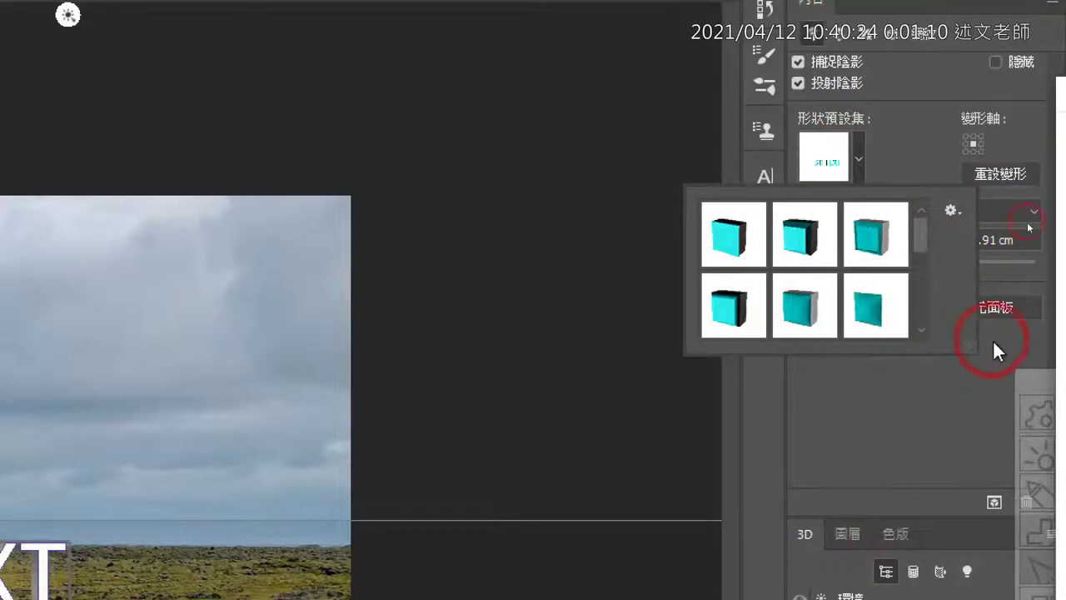
pyautogui.moveTo(972, 353); pyautogui.dragTo(951, 522)
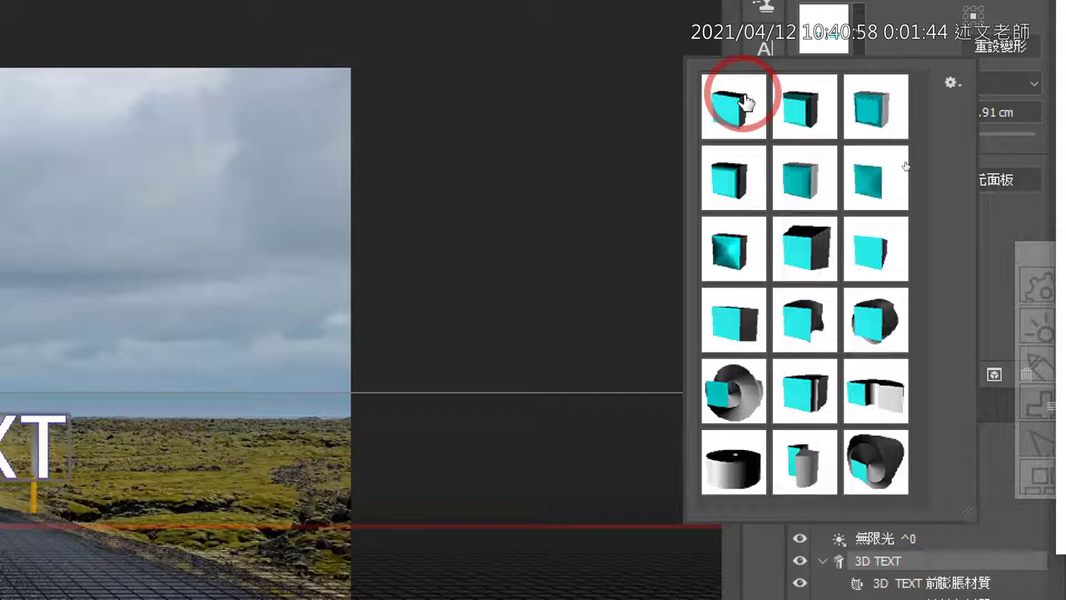
pyautogui.moveTo(804, 305)
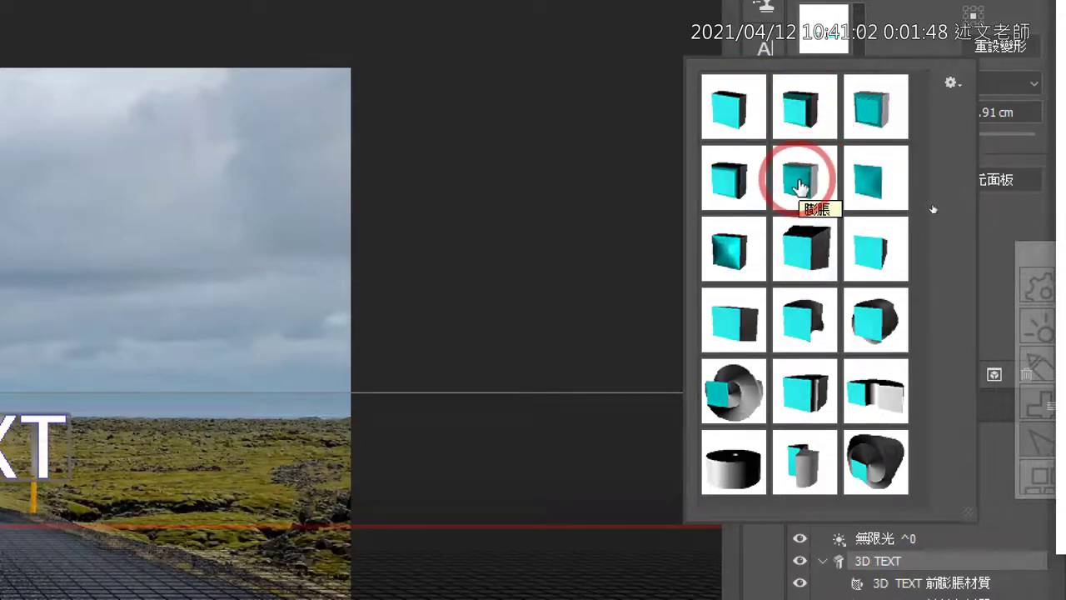
pyautogui.click(800, 185)
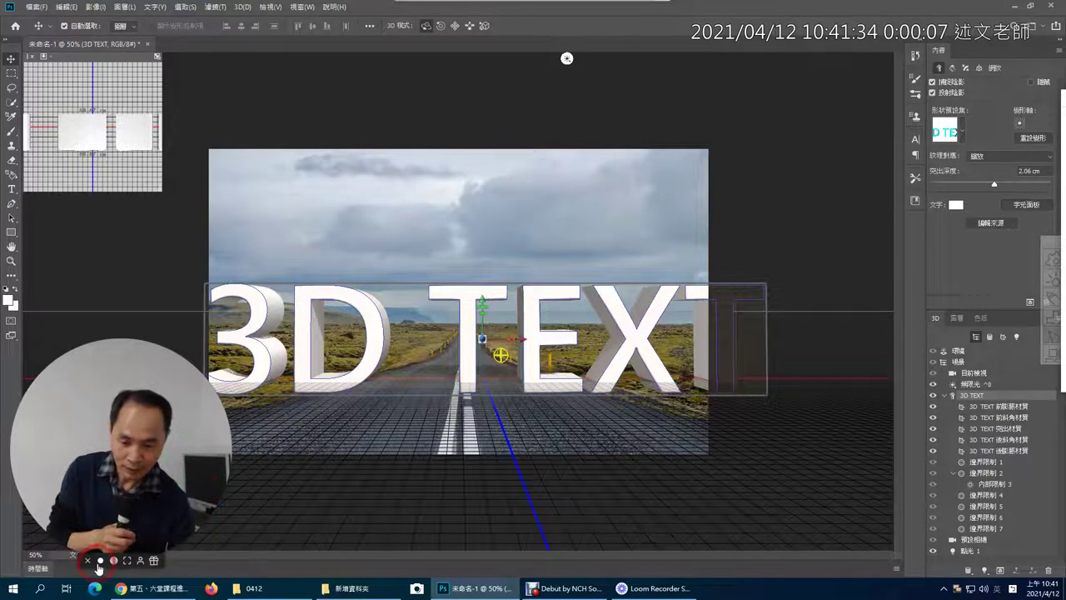
# Step: Orbit the 3D camera so the extruded letters are seen at an angle
pyautogui.click(83, 499)
pyautogui.moveTo(83, 500); pyautogui.dragTo(293, 502)
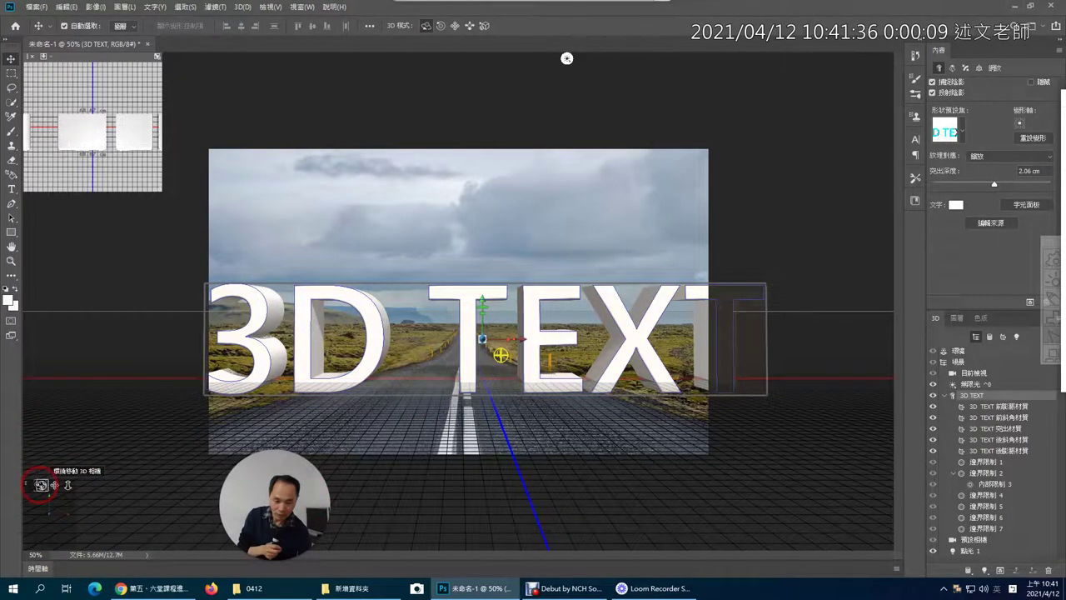
pyautogui.moveTo(38, 488); pyautogui.dragTo(55, 490)
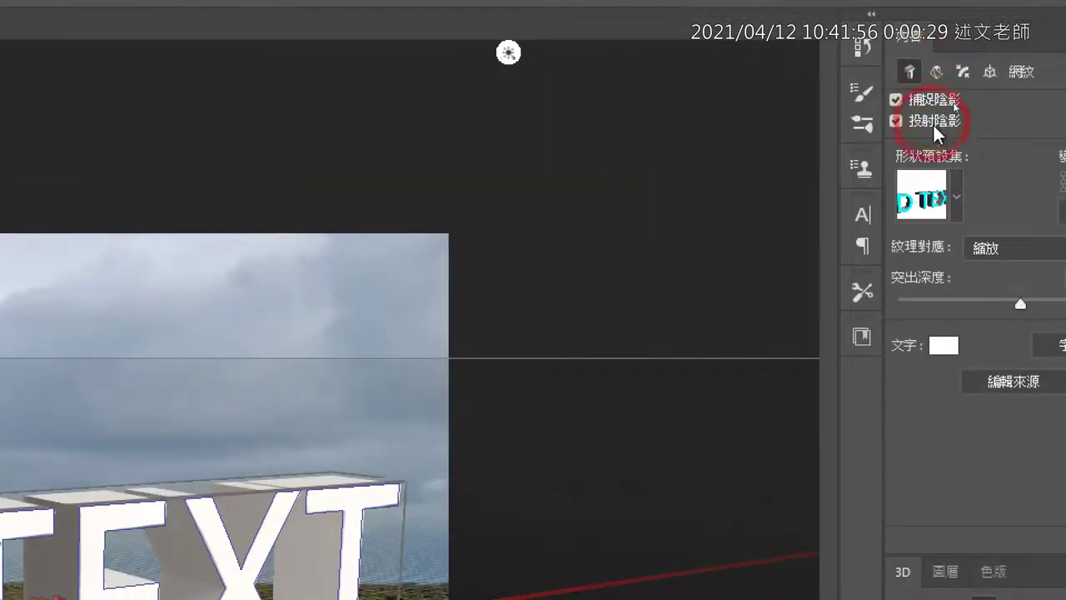
# Step: Preview two other extrusion shape presets, then reapply Inflate and close the picker
pyautogui.click(933, 195)
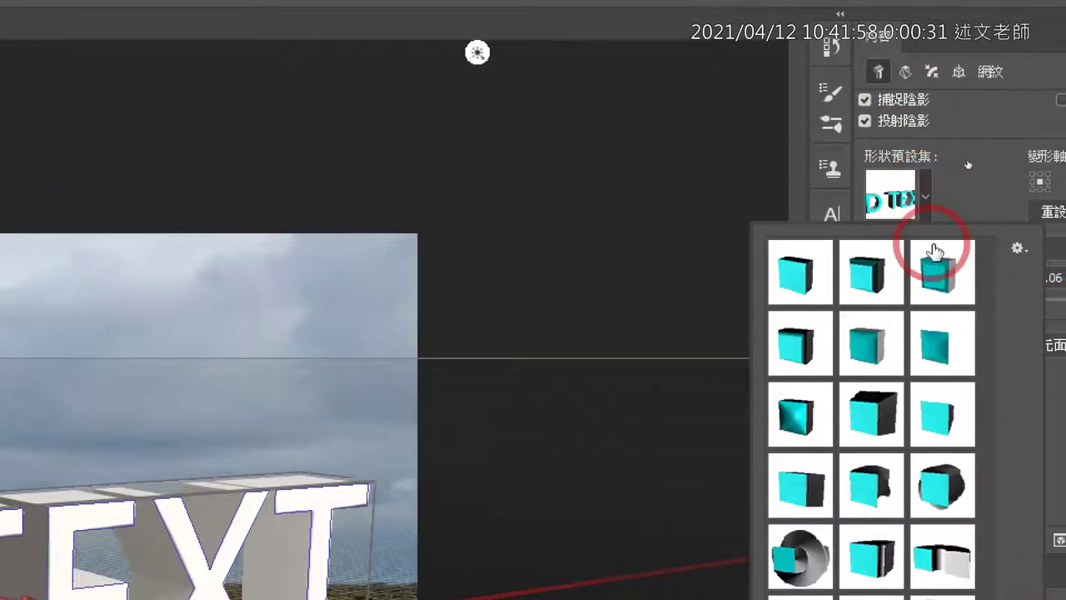
pyautogui.click(931, 367)
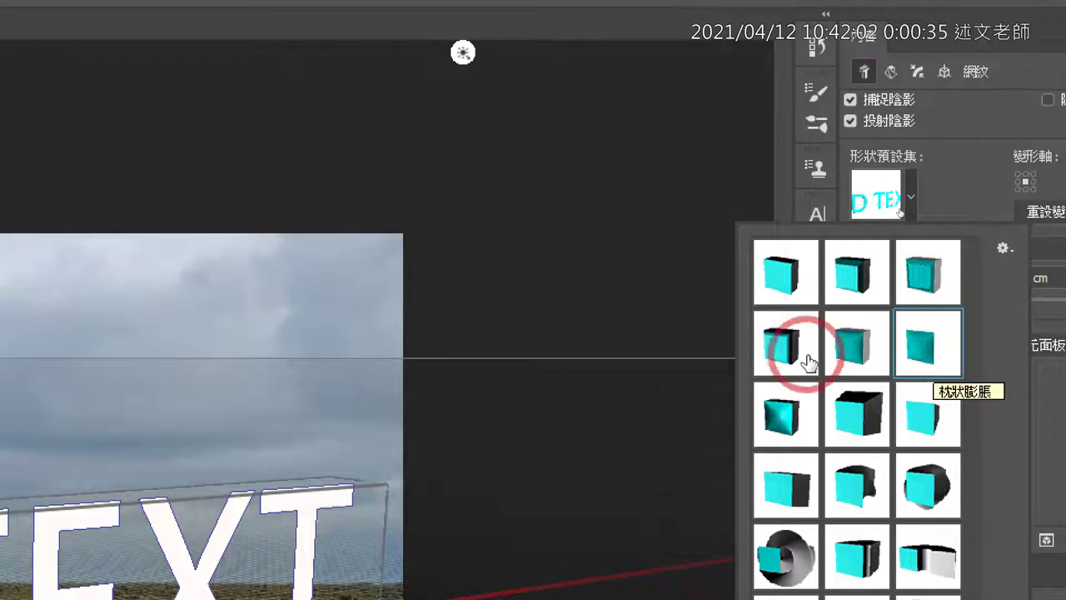
pyautogui.click(793, 427)
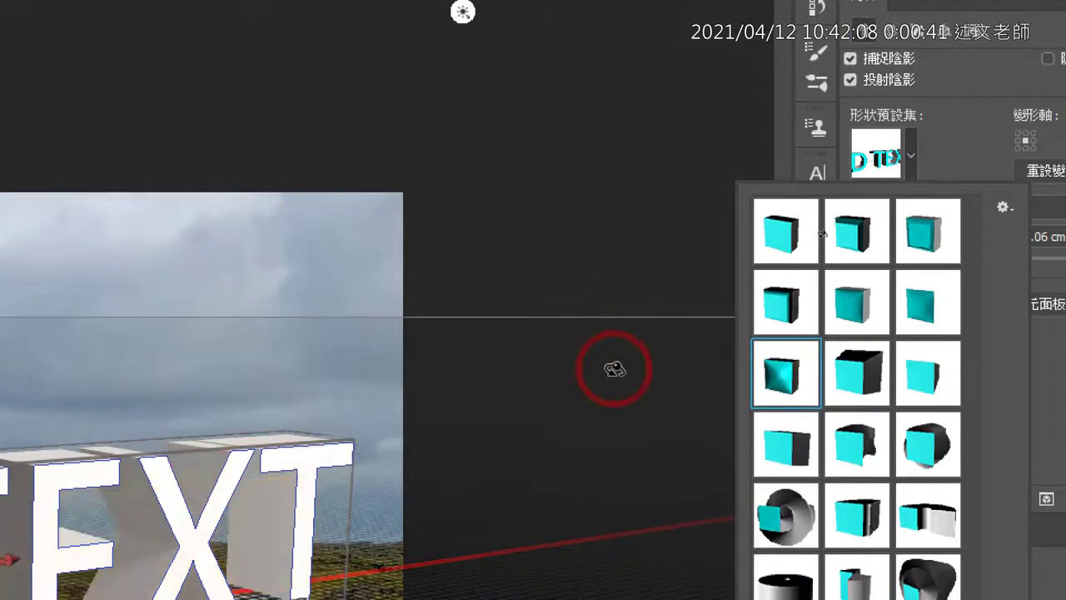
pyautogui.click(842, 312)
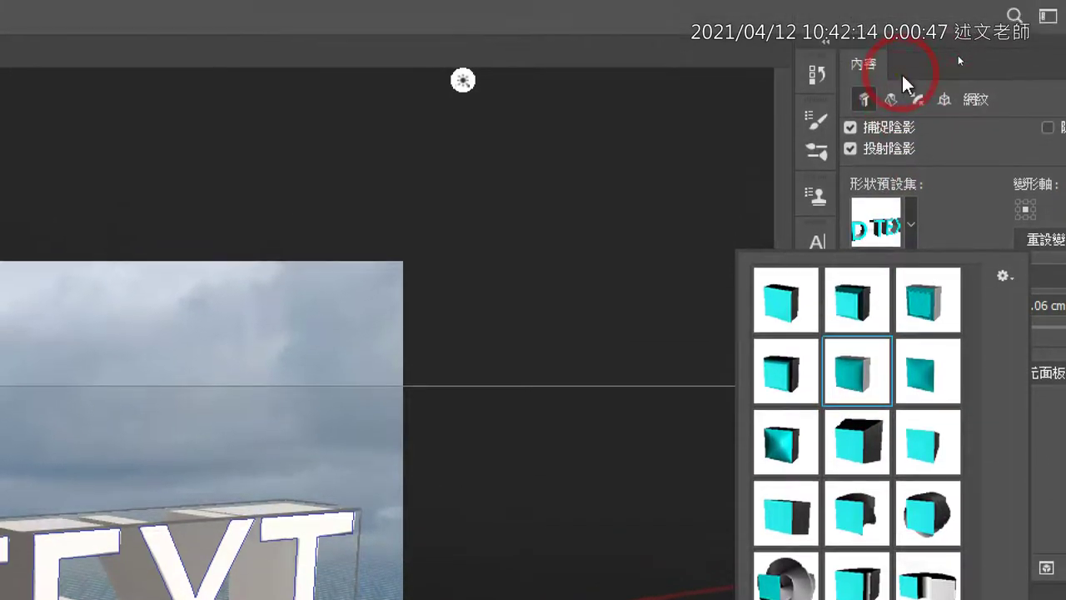
pyautogui.click(901, 73)
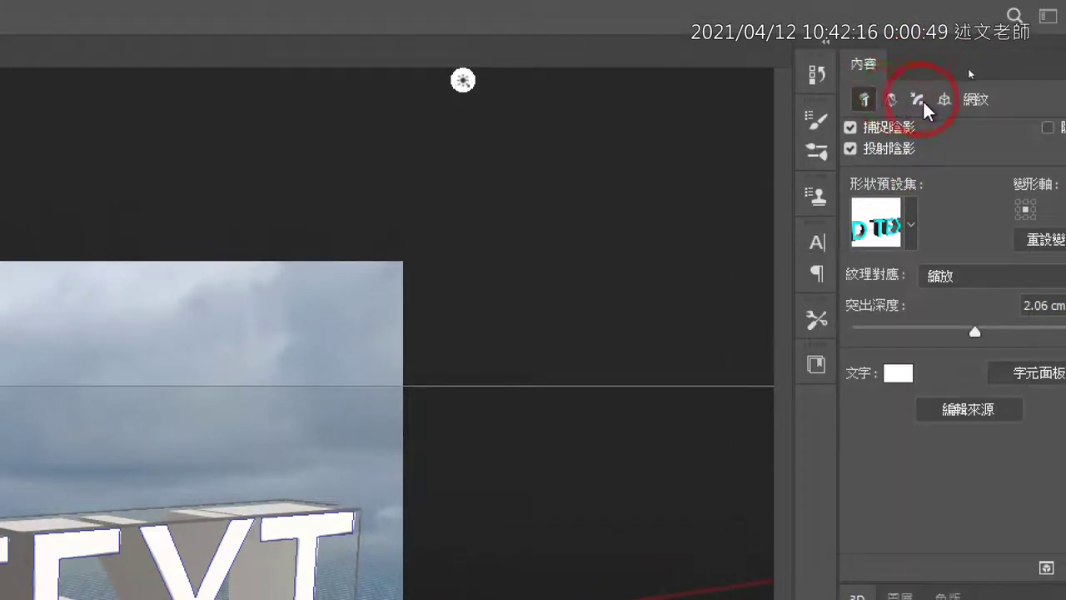
# Step: Adjust the Cap inflation, trying 44%, resetting, and settling on 45° angle at 33% strength
pyautogui.click(922, 100)
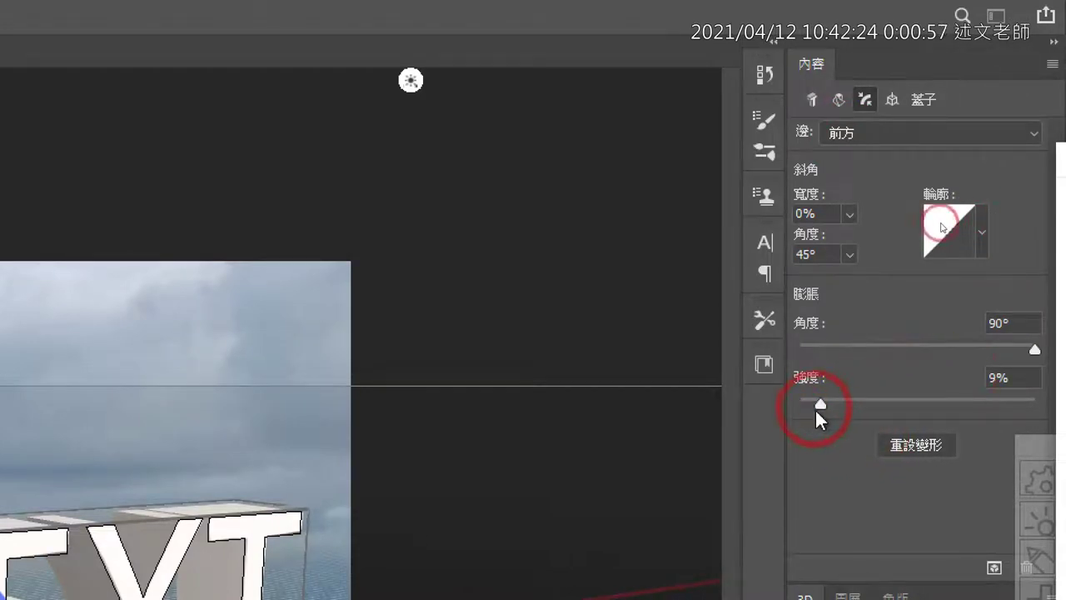
pyautogui.moveTo(815, 405); pyautogui.dragTo(902, 401)
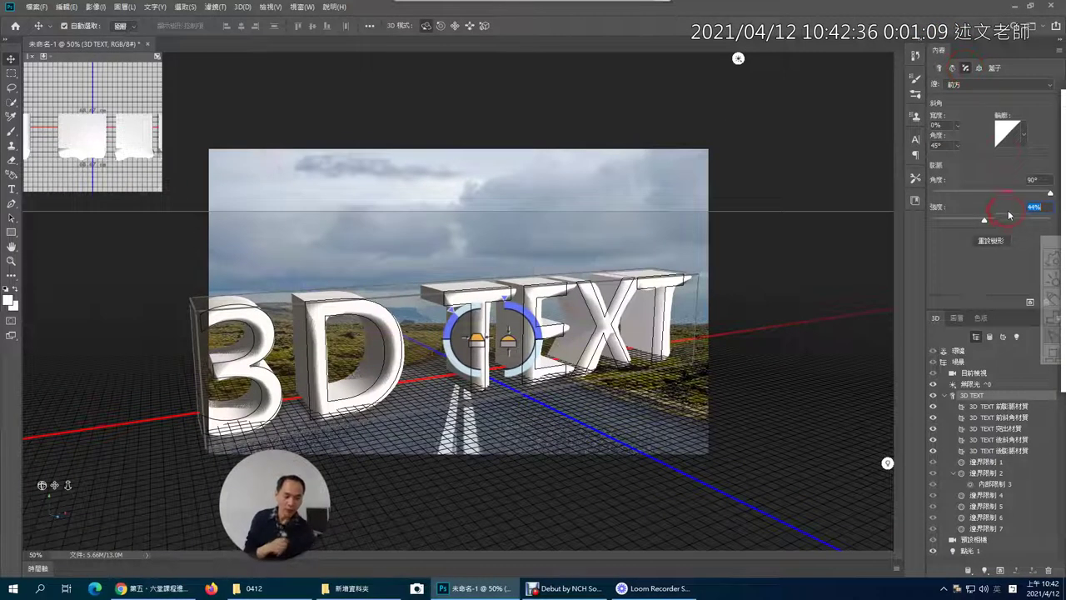
pyautogui.click(1002, 245)
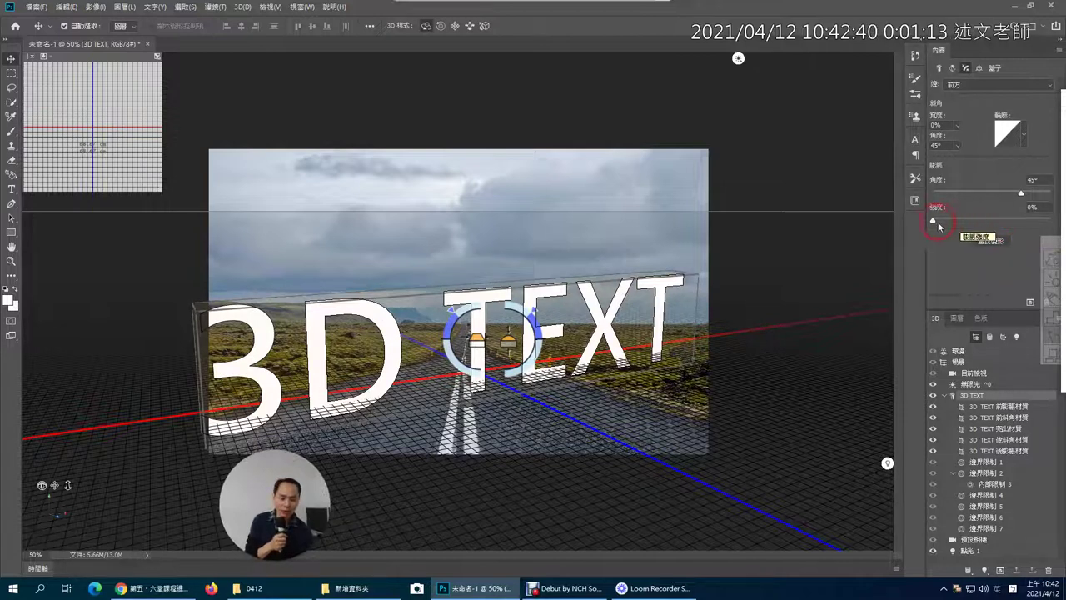
pyautogui.moveTo(934, 225); pyautogui.dragTo(971, 219)
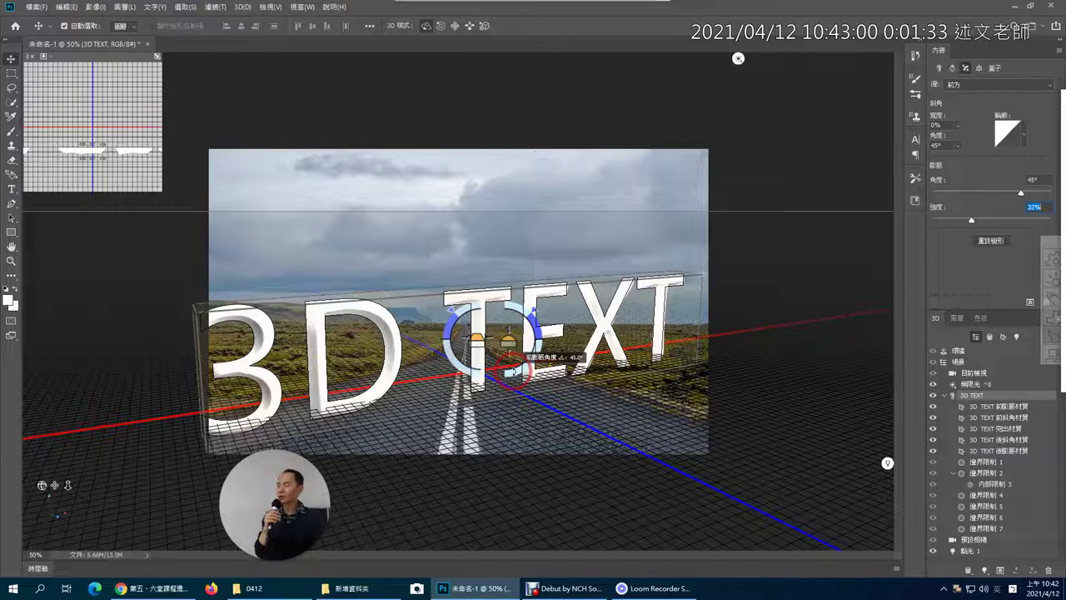
# Step: Drag the on-canvas cap rings to a 57° bevel angle and 58° inflate angle, then switch to the reference article
pyautogui.moveTo(514, 366); pyautogui.dragTo(514, 367)
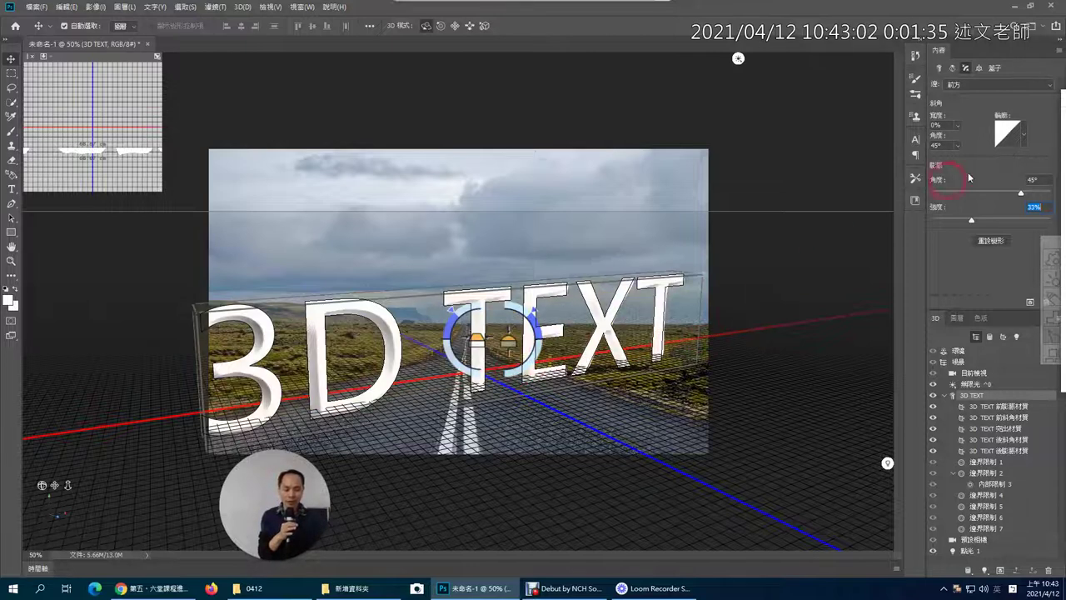
pyautogui.moveTo(1024, 197)
pyautogui.mouseDown()
pyautogui.moveTo(917, 201)
pyautogui.moveTo(990, 201)
pyautogui.moveTo(981, 210)
pyautogui.mouseUp()
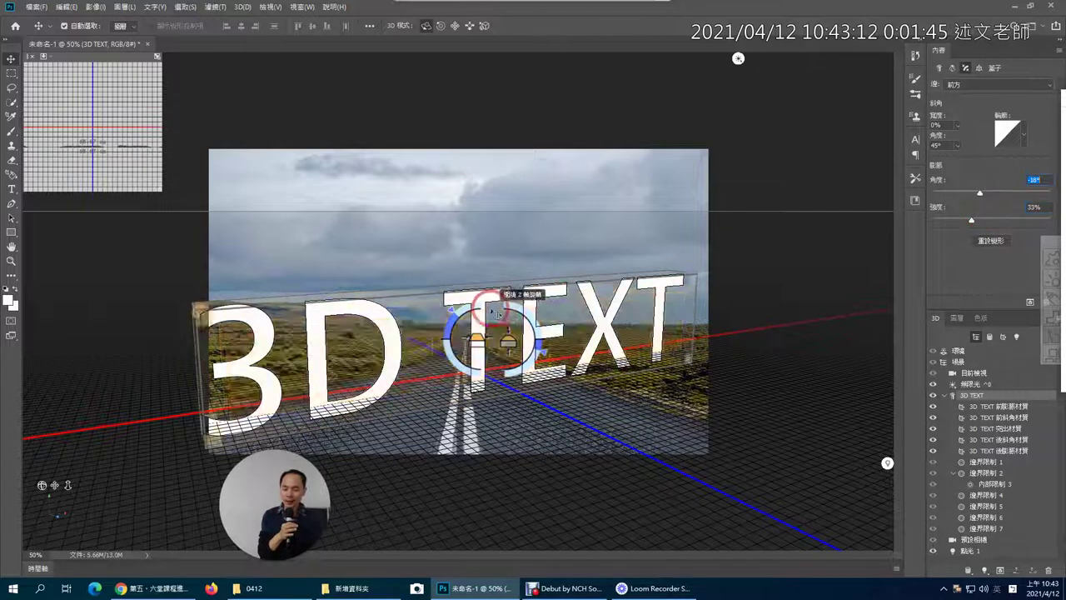
pyautogui.moveTo(447, 328); pyautogui.dragTo(478, 288)
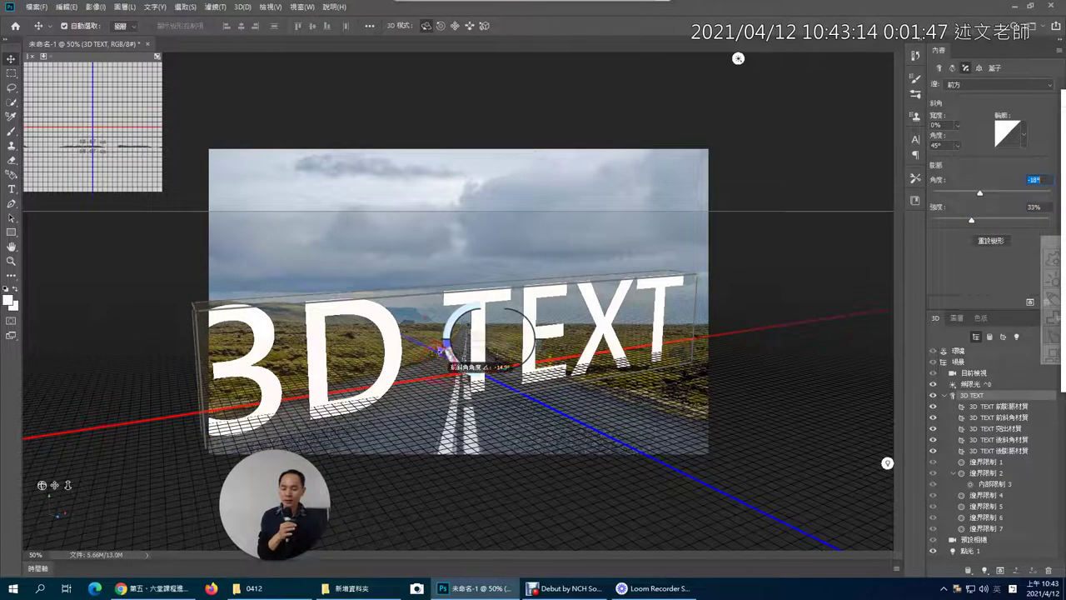
pyautogui.moveTo(478, 289); pyautogui.dragTo(451, 322)
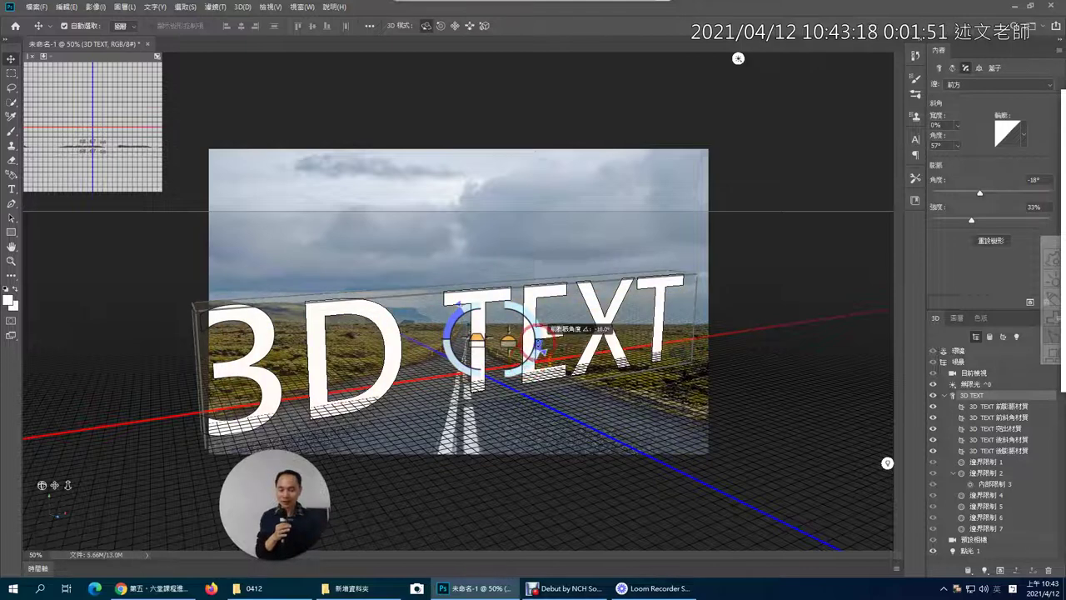
pyautogui.moveTo(541, 326); pyautogui.dragTo(541, 296)
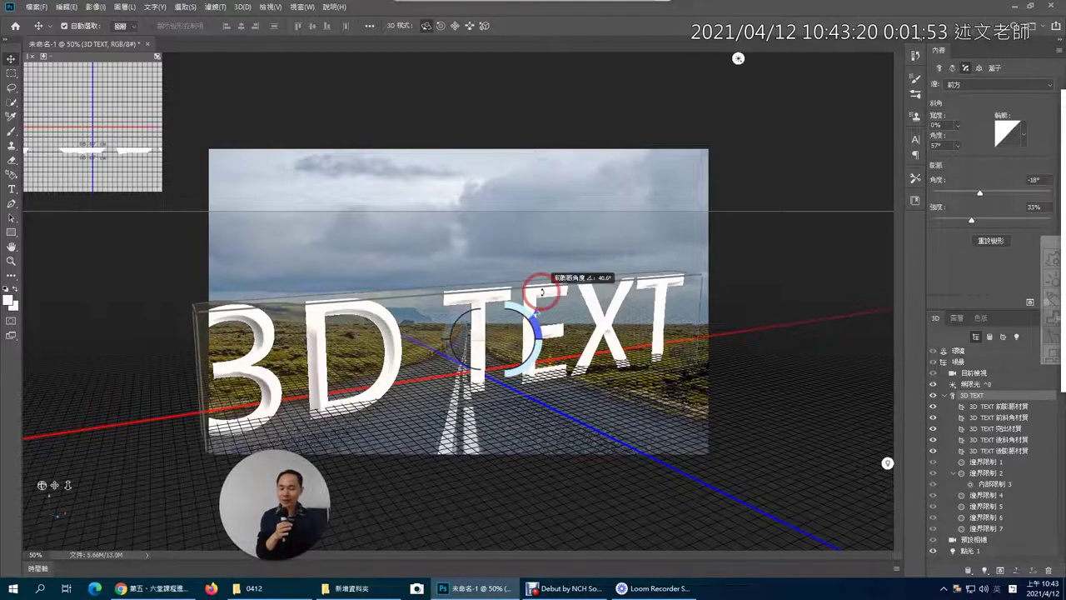
pyautogui.moveTo(542, 297); pyautogui.dragTo(539, 249)
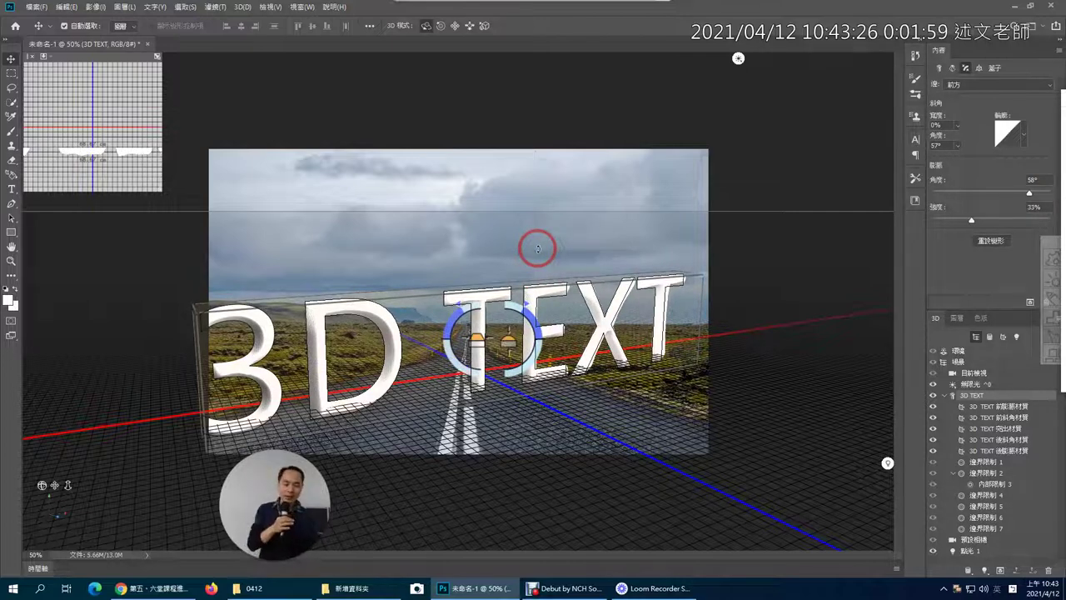
pyautogui.click(182, 588)
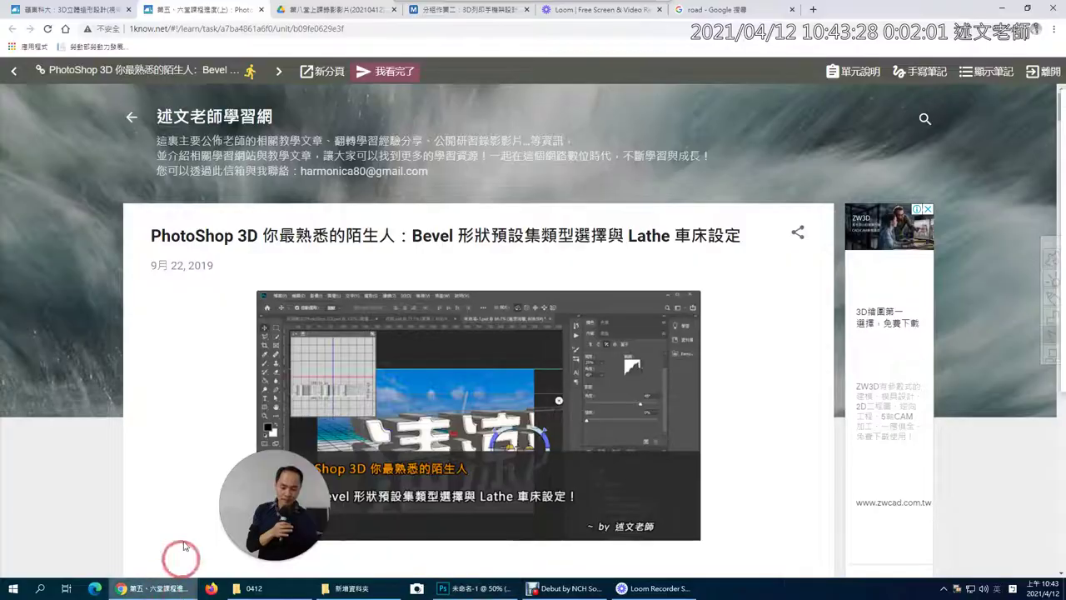
# Step: Scroll through the 1know article and back up to its Bevel 形狀設定 section
pyautogui.scroll(-5, 488, 291)
pyautogui.scroll(-5, 488, 292)
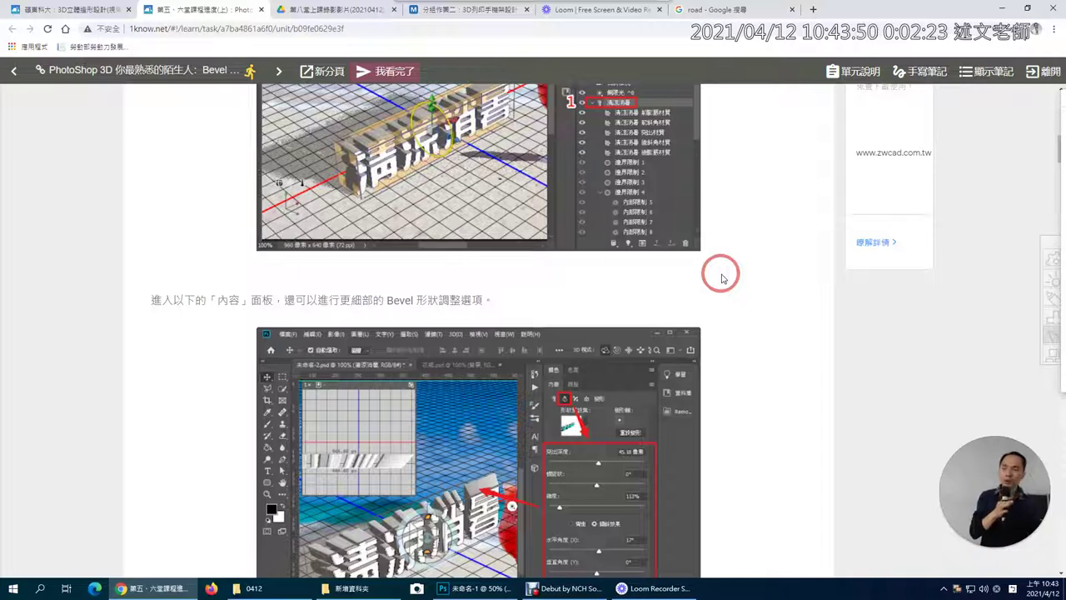
pyautogui.scroll(-3, 721, 274)
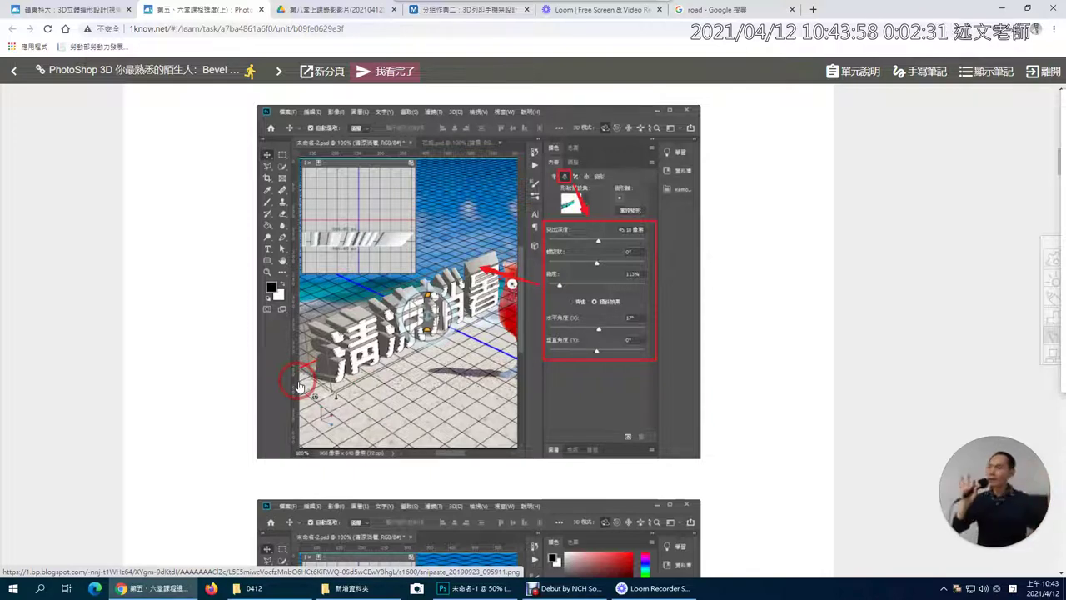
pyautogui.scroll(-3, 479, 333)
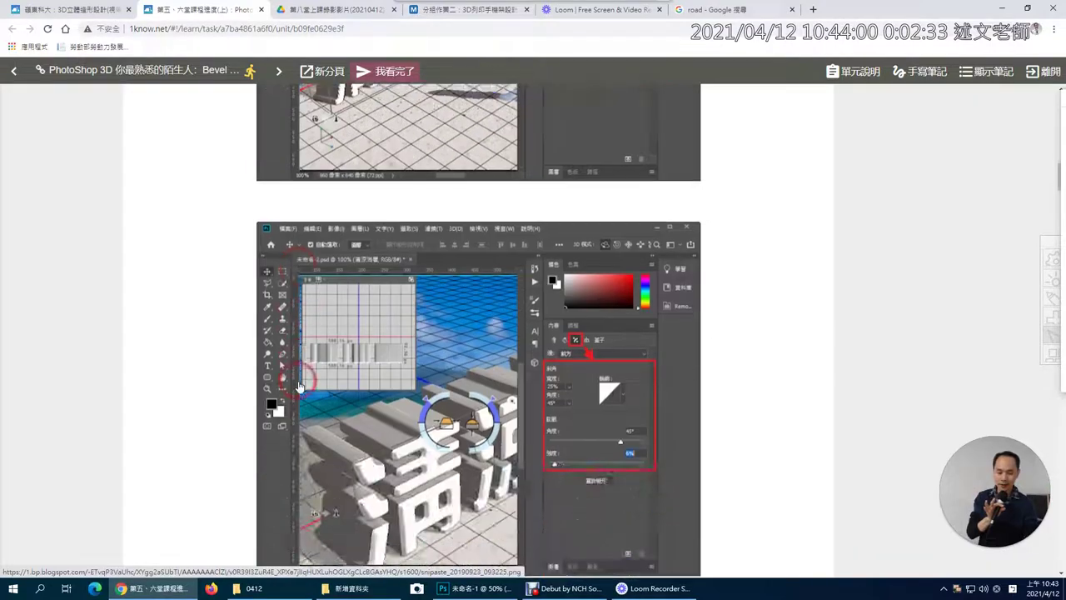
pyautogui.scroll(-3, 493, 407)
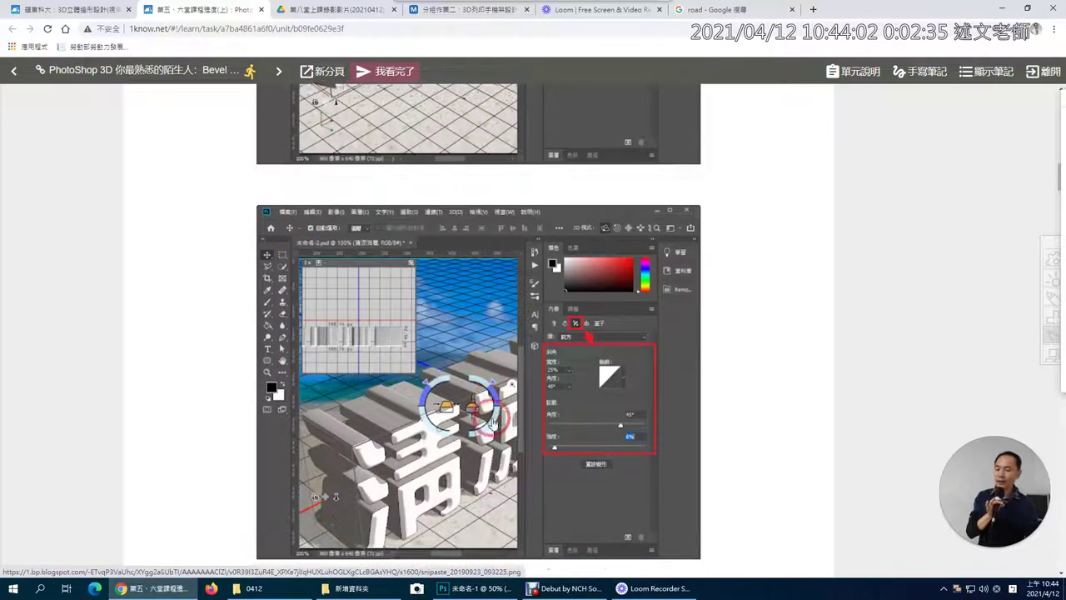
pyautogui.scroll(3, 493, 423)
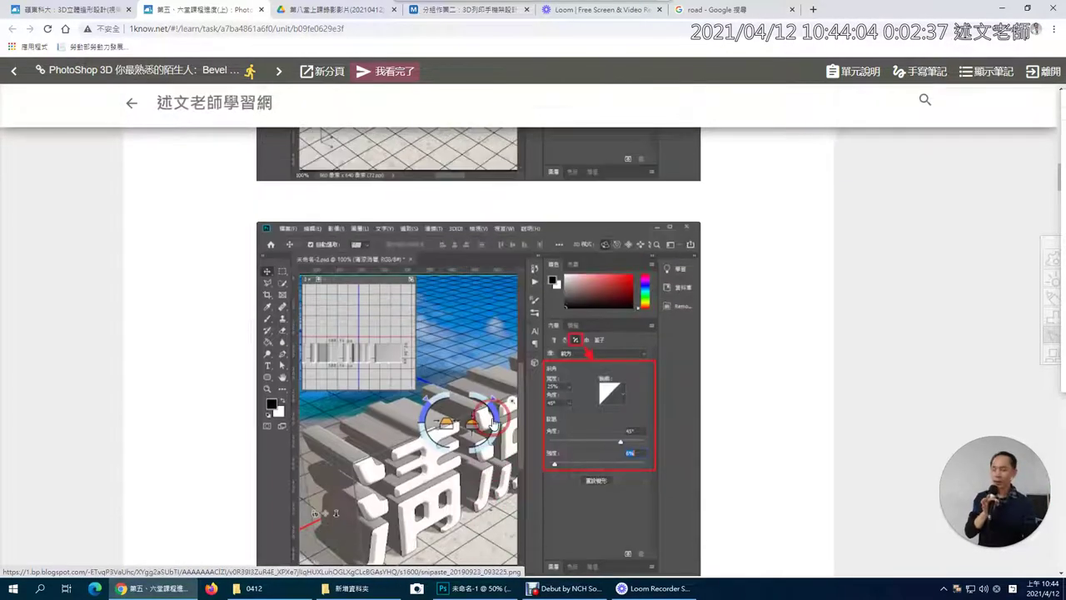
pyautogui.scroll(3, 493, 423)
pyautogui.scroll(3, 494, 423)
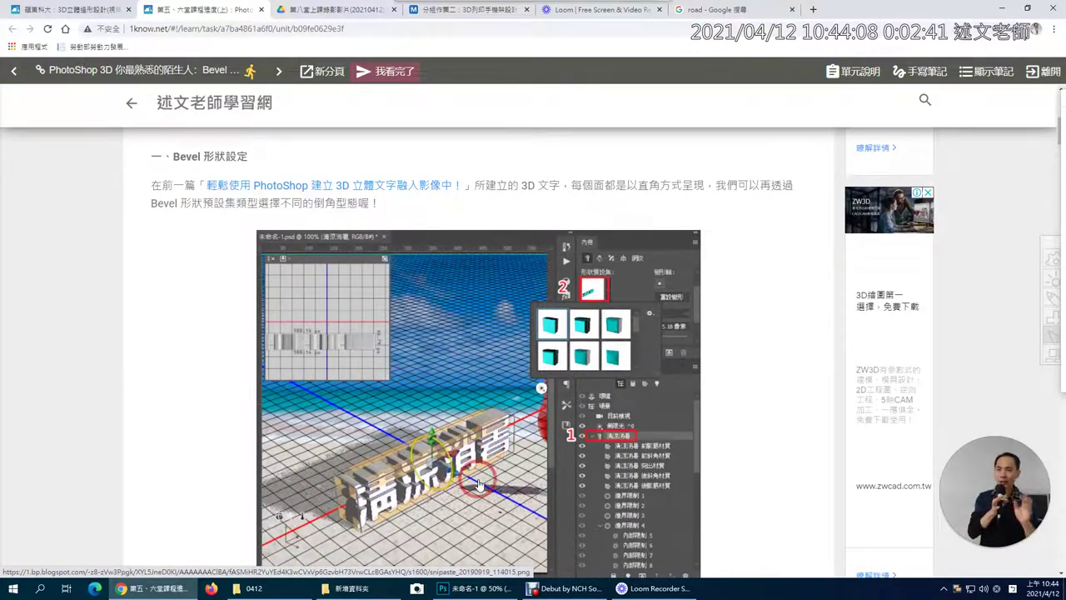
# Step: Return to Photoshop and open the 3D TEXT mesh's shape preset list
pyautogui.click(467, 588)
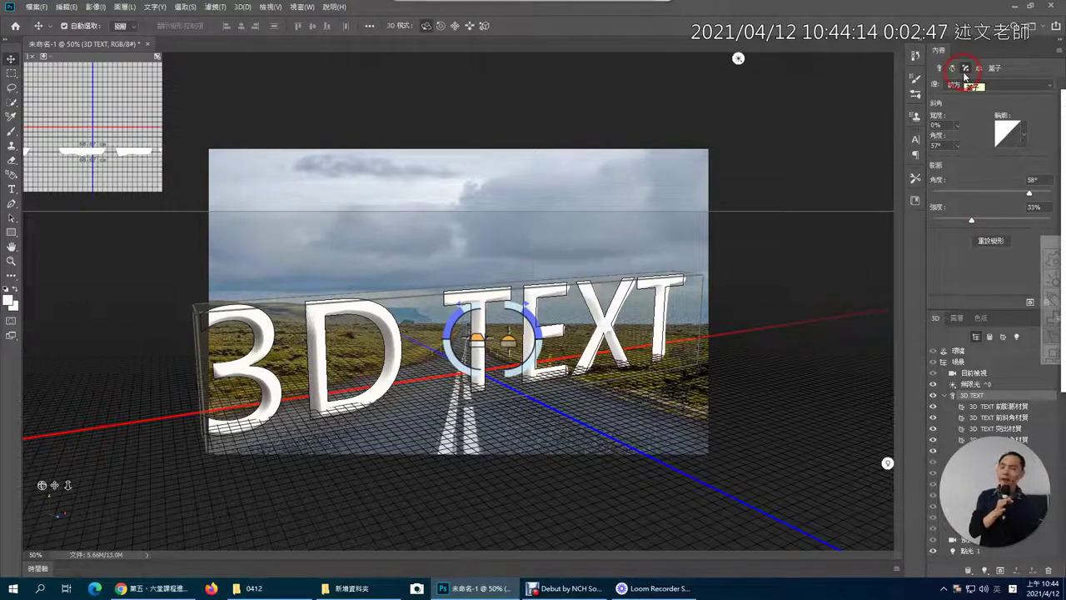
pyautogui.click(940, 68)
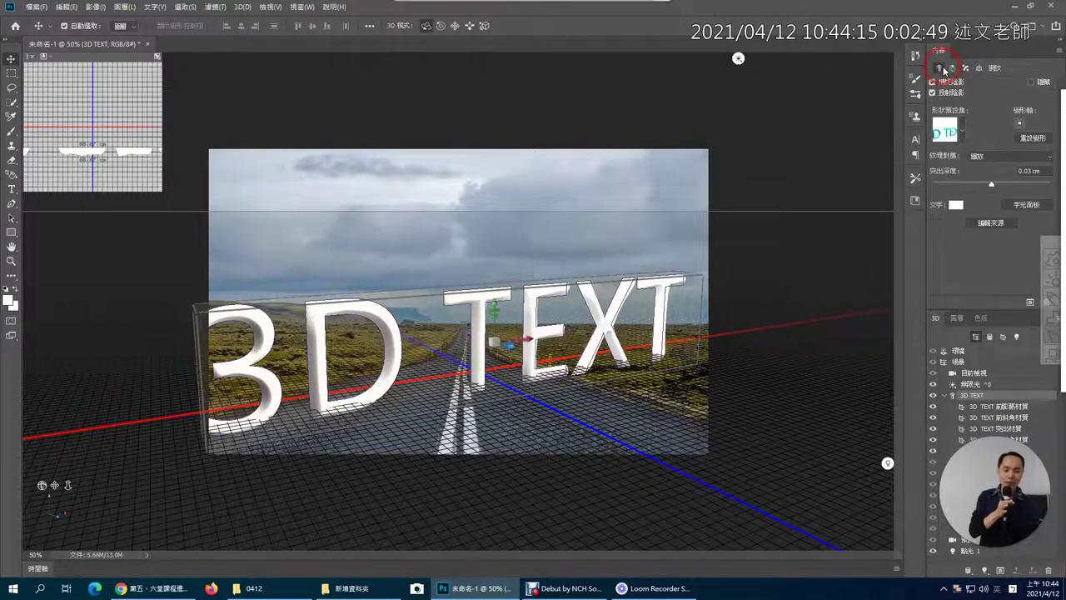
pyautogui.click(963, 132)
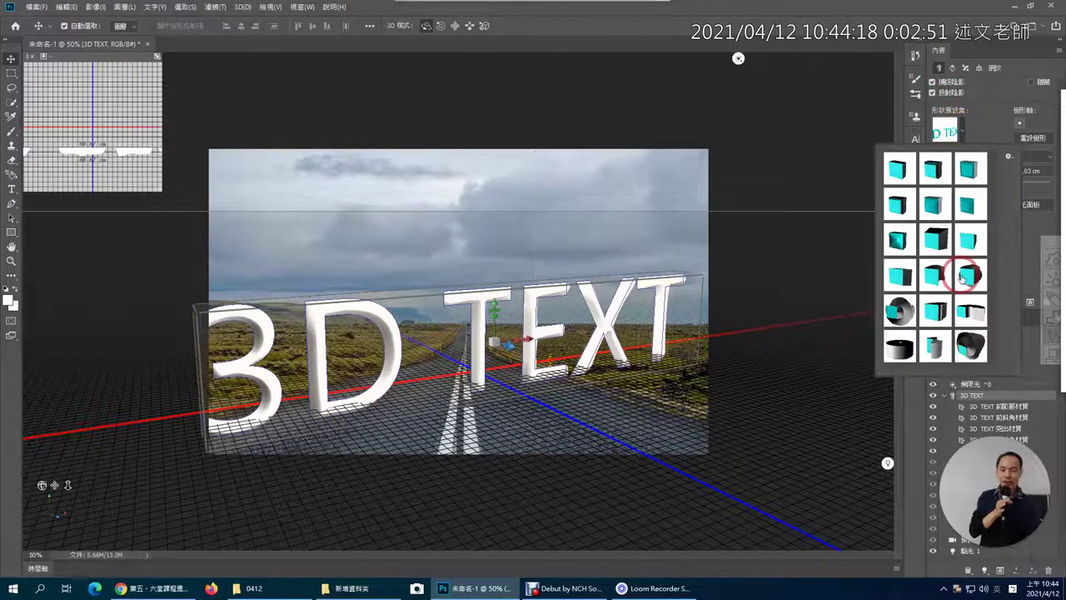